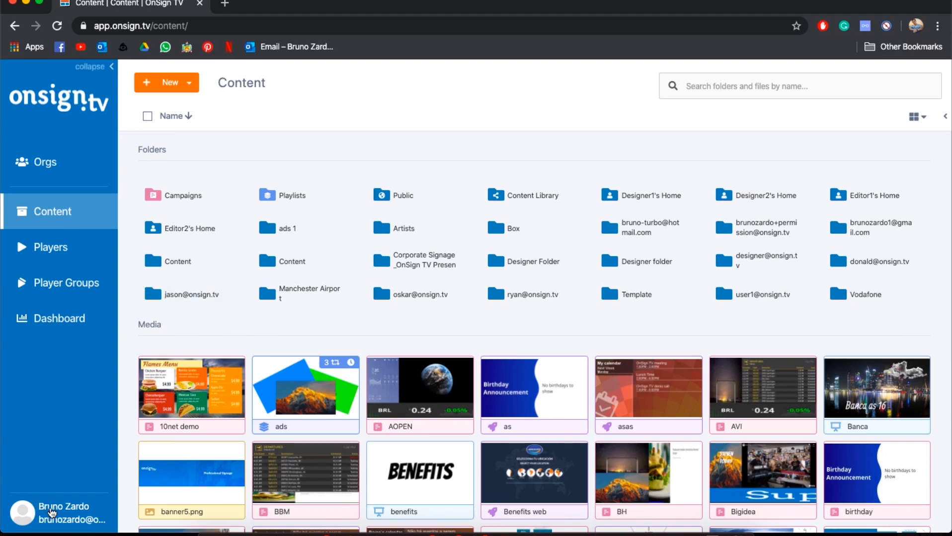
# Go to the Users page of the account settings
pyautogui.click(52, 512)
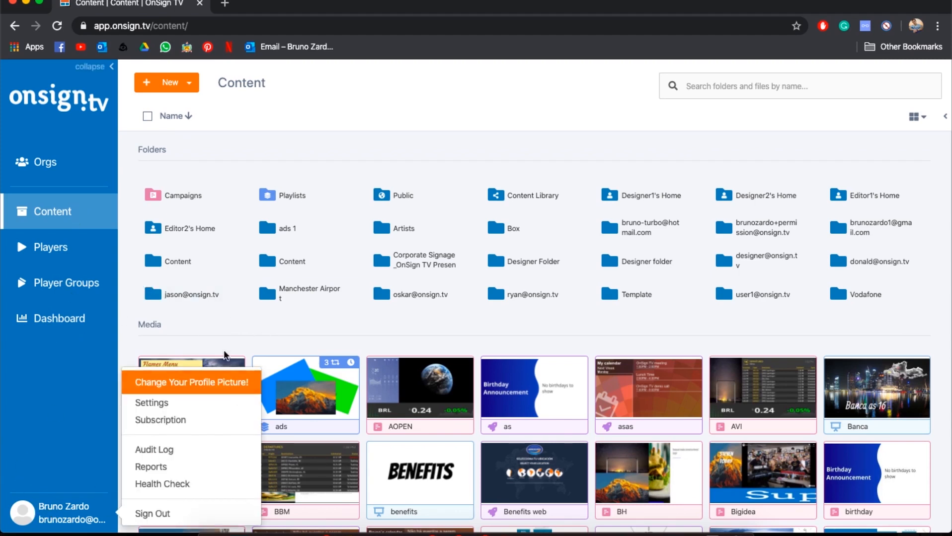
pyautogui.click(185, 405)
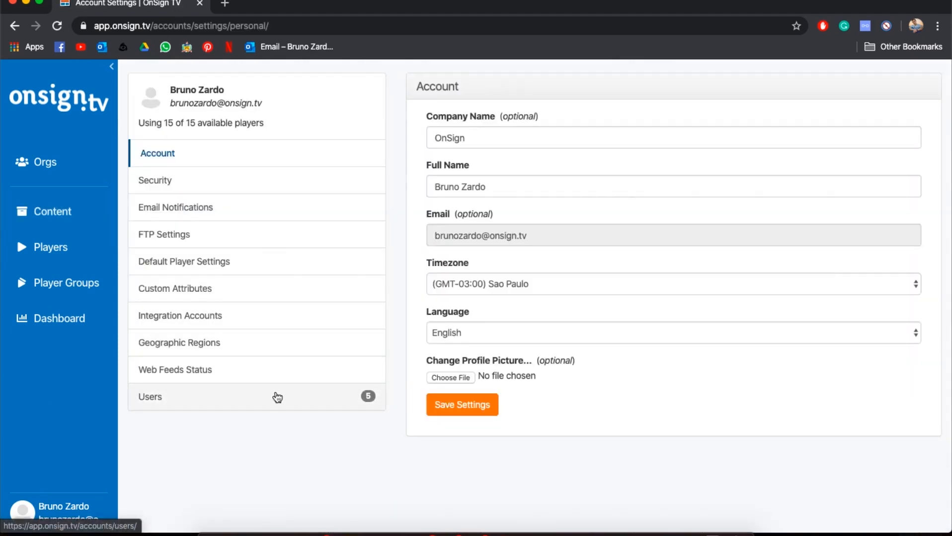
pyautogui.click(277, 397)
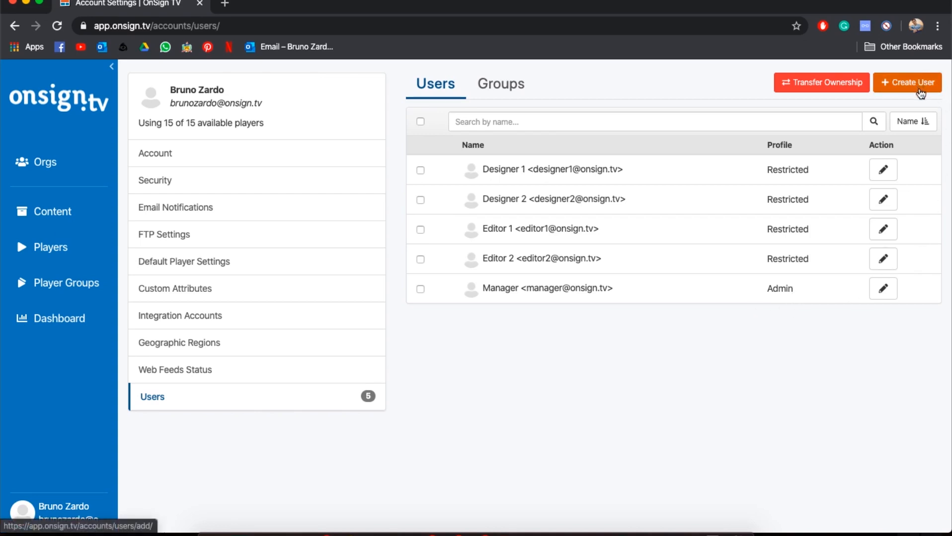
# Start a new administrator user and allow it to change plans and payment and to create and modify restricted users
pyautogui.click(920, 93)
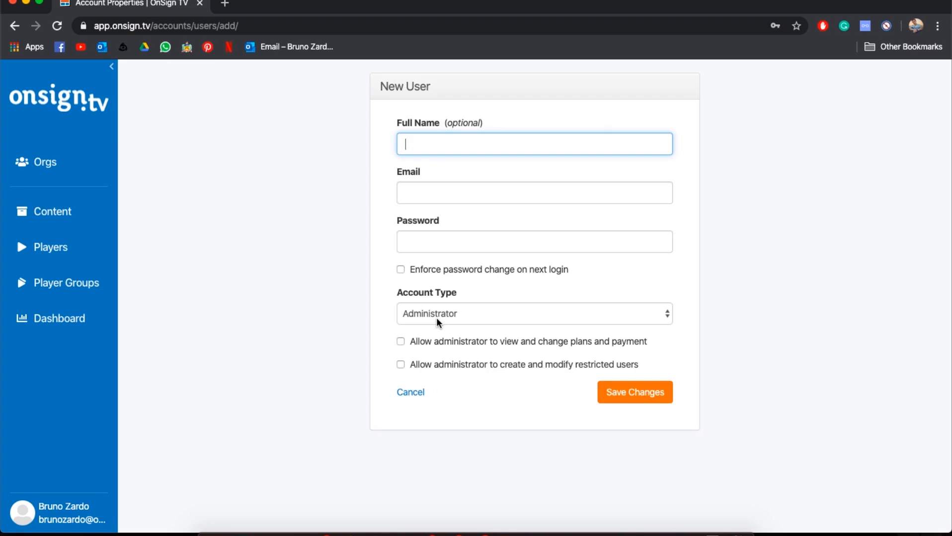
pyautogui.click(420, 346)
pyautogui.click(419, 366)
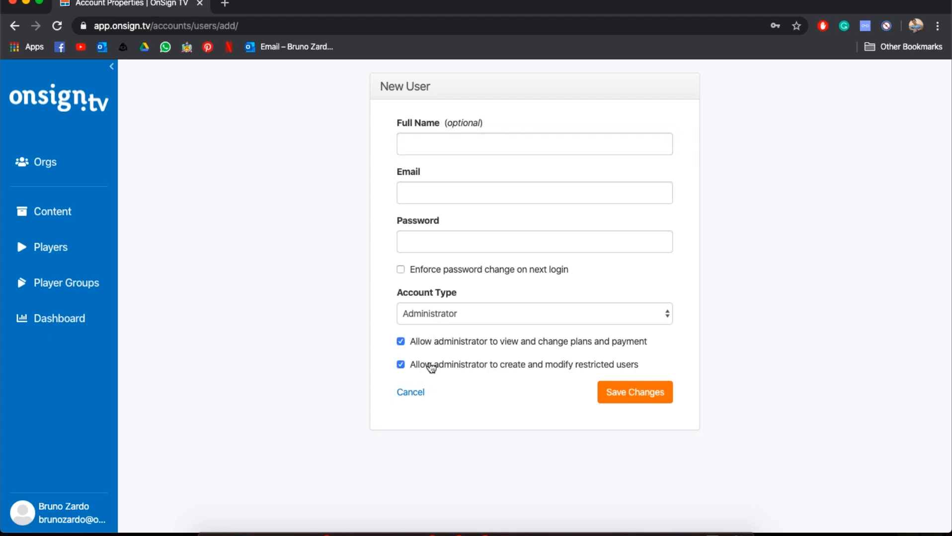
# Set the new user's account type to Restricted User, review its permission options, and cancel the form
pyautogui.click(429, 317)
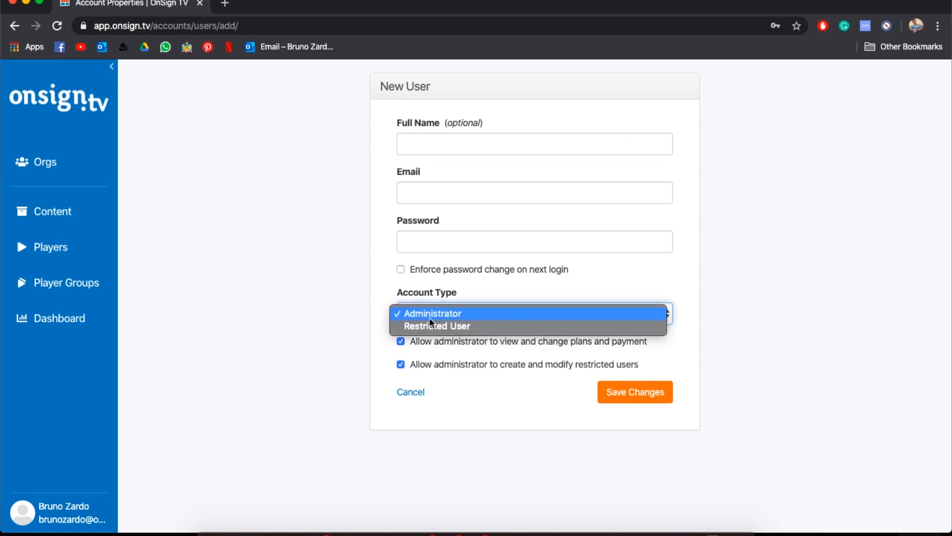
pyautogui.click(423, 327)
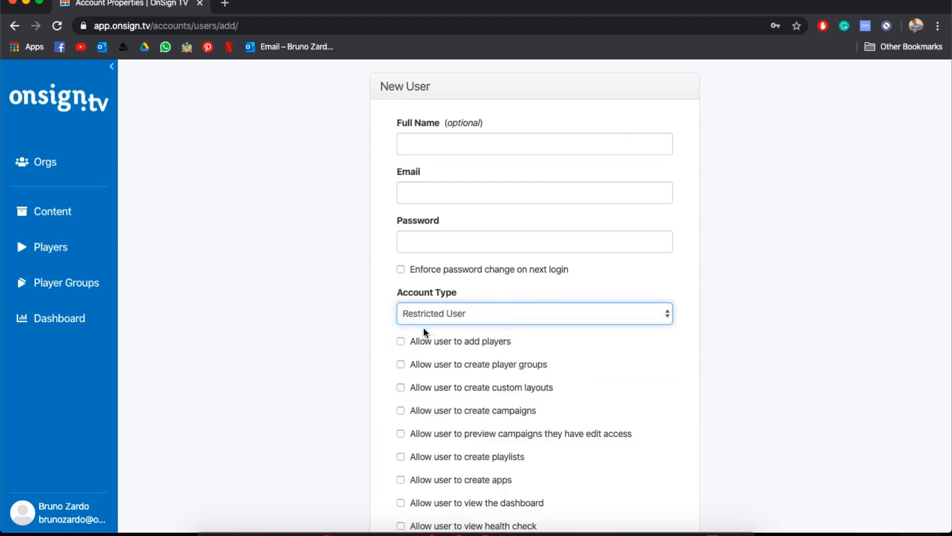
pyautogui.scroll(-4, 423, 332)
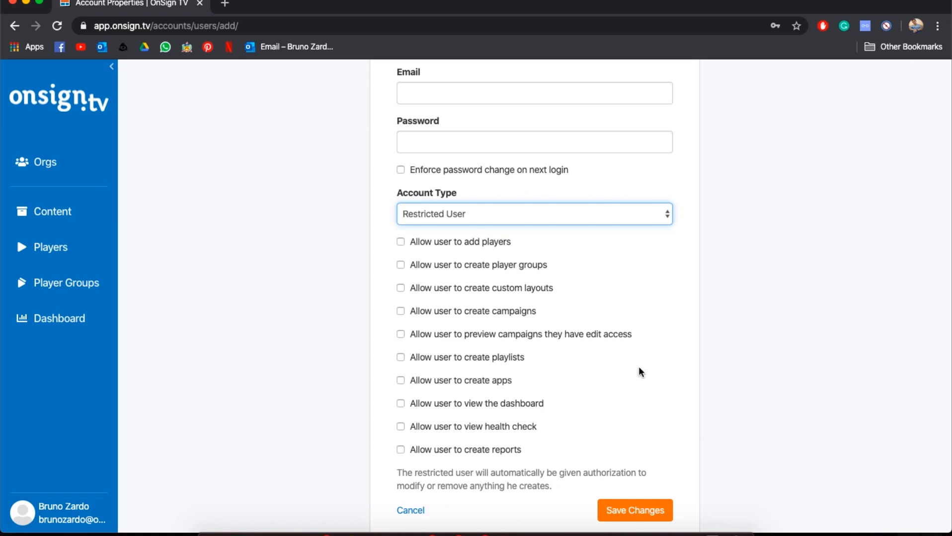
pyautogui.scroll(-1, 631, 368)
pyautogui.click(410, 486)
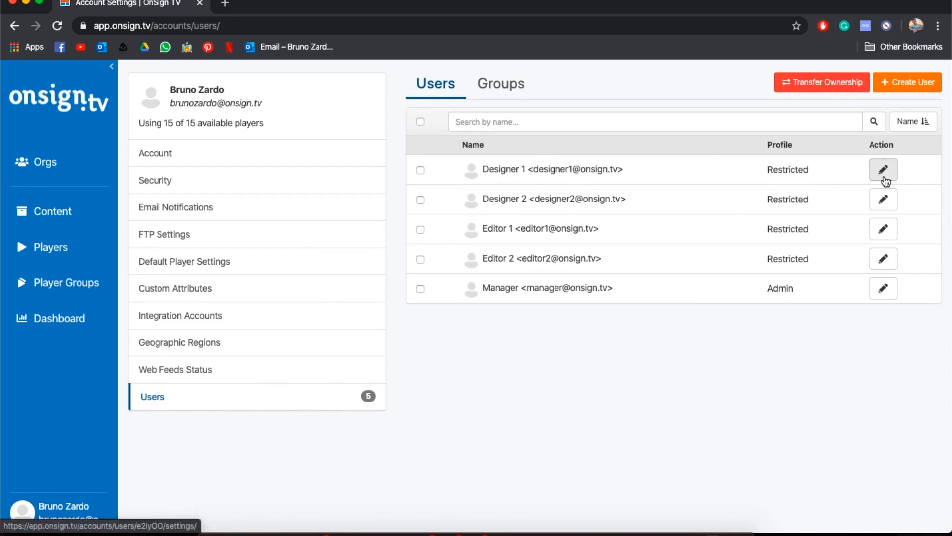
# Review Designer 1's user settings and allowed actions, and return to the user list without saving
pyautogui.click(884, 177)
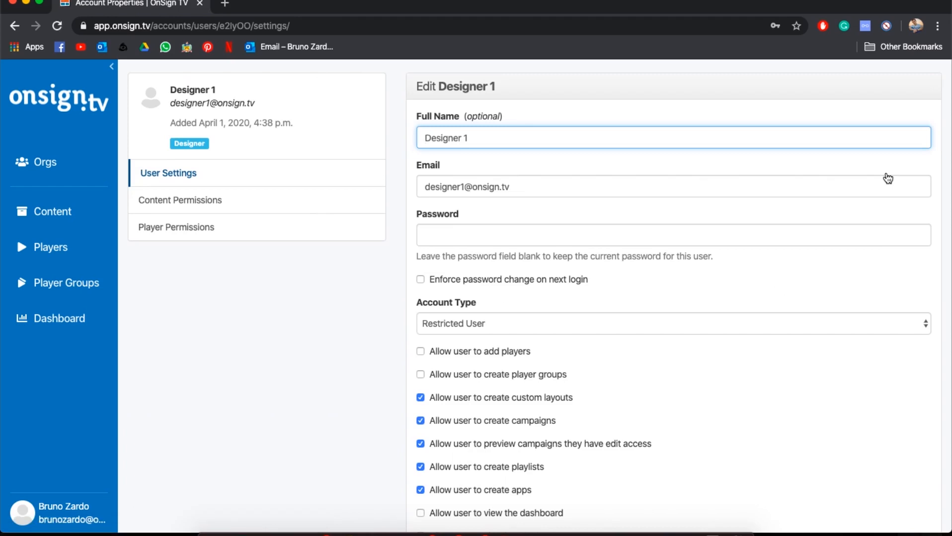
pyautogui.scroll(-3, 669, 367)
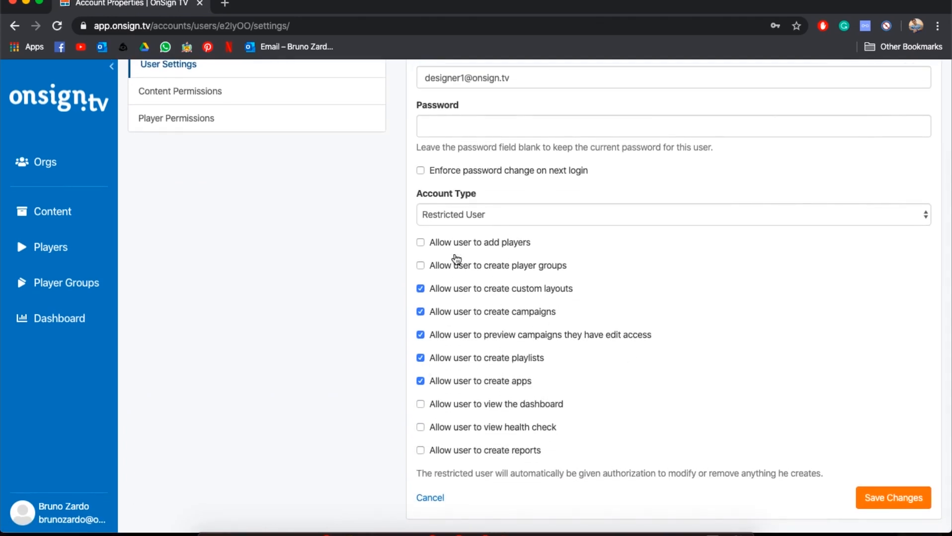
pyautogui.scroll(3, 455, 258)
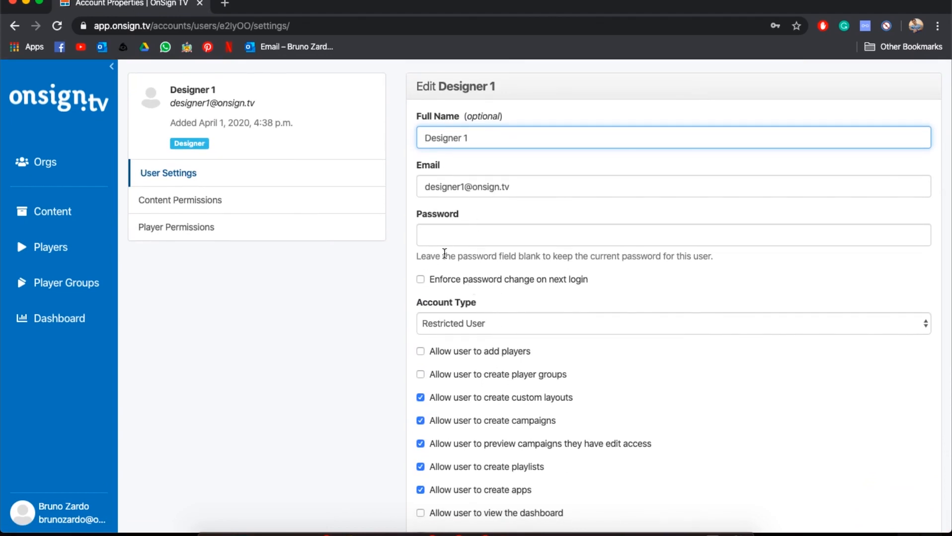
pyautogui.scroll(-3, 347, 353)
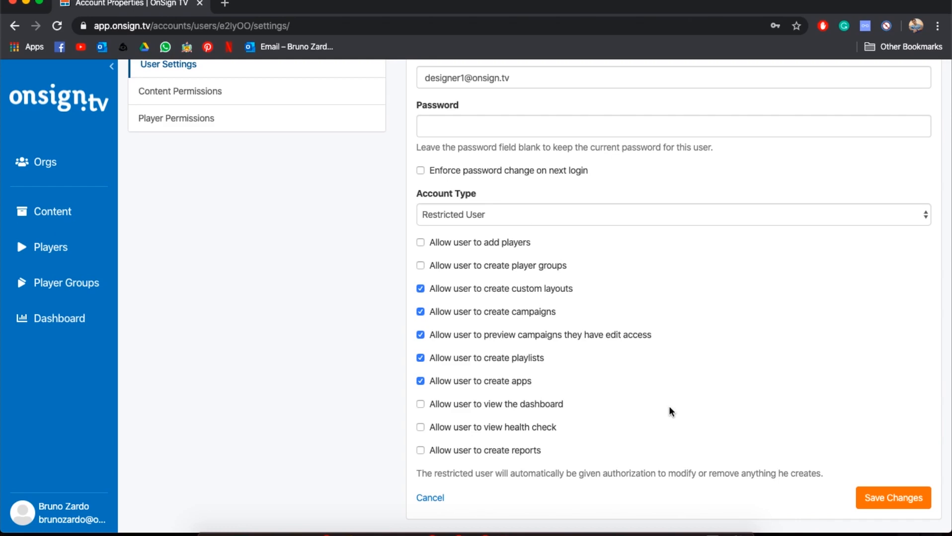
pyautogui.scroll(5, 669, 406)
pyautogui.scroll(-5, 668, 406)
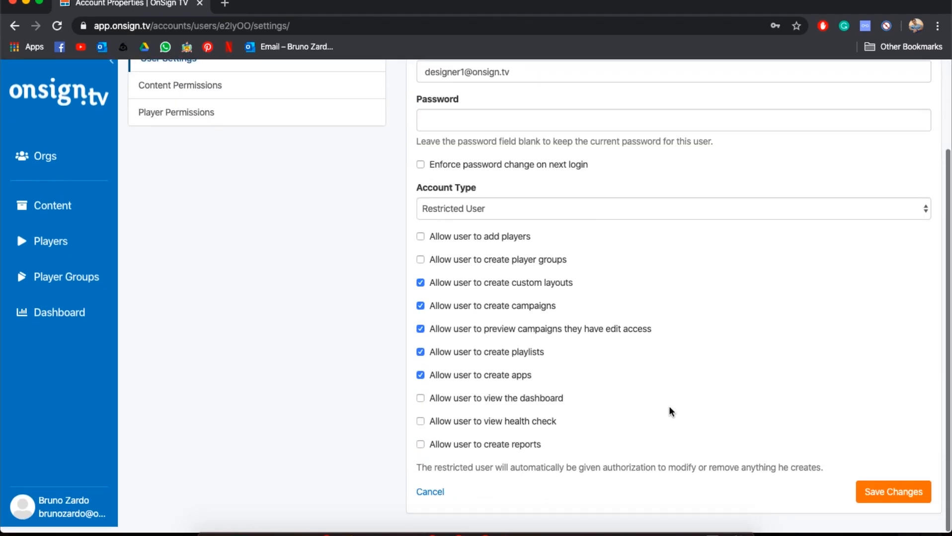
pyautogui.click(431, 497)
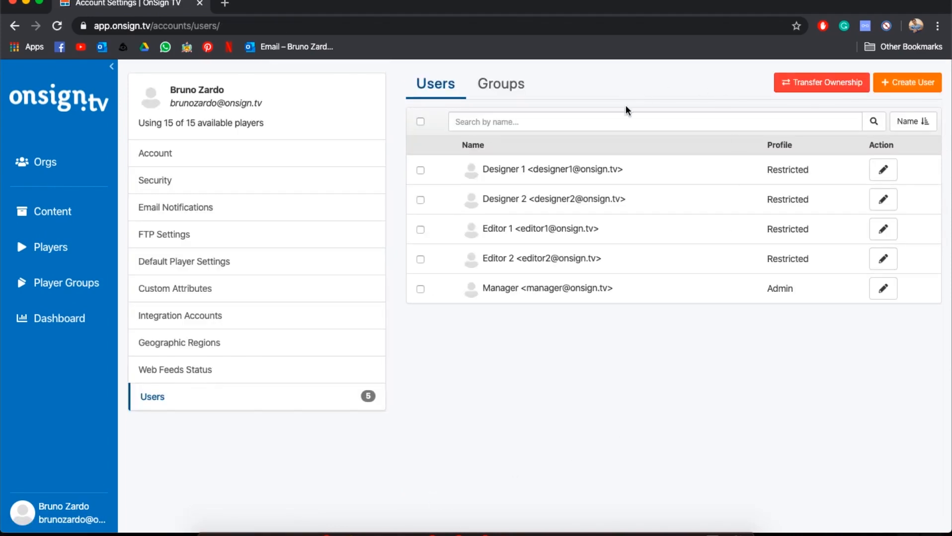
# Open the Designer user group for editing and examine its members and permission options
pyautogui.click(497, 92)
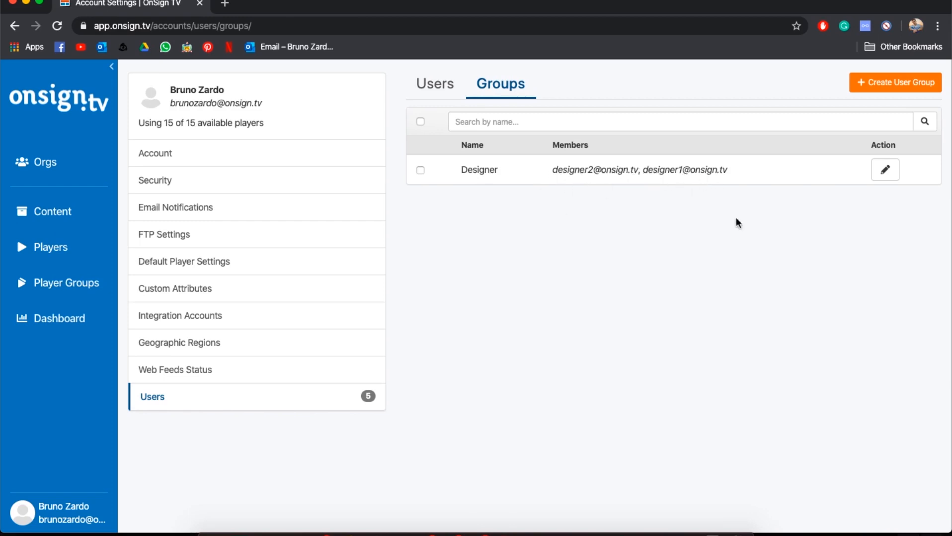
pyautogui.click(884, 170)
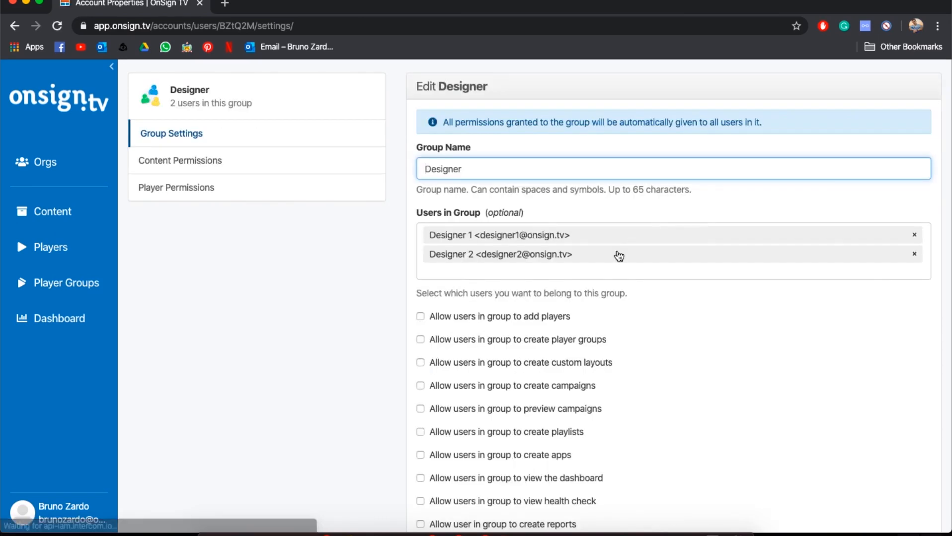
pyautogui.scroll(-2, 618, 257)
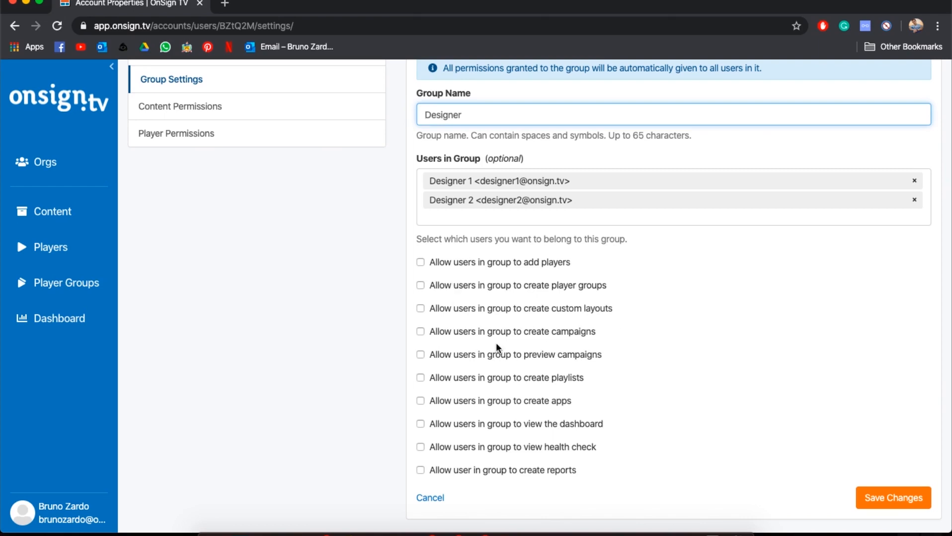
pyautogui.scroll(2, 495, 343)
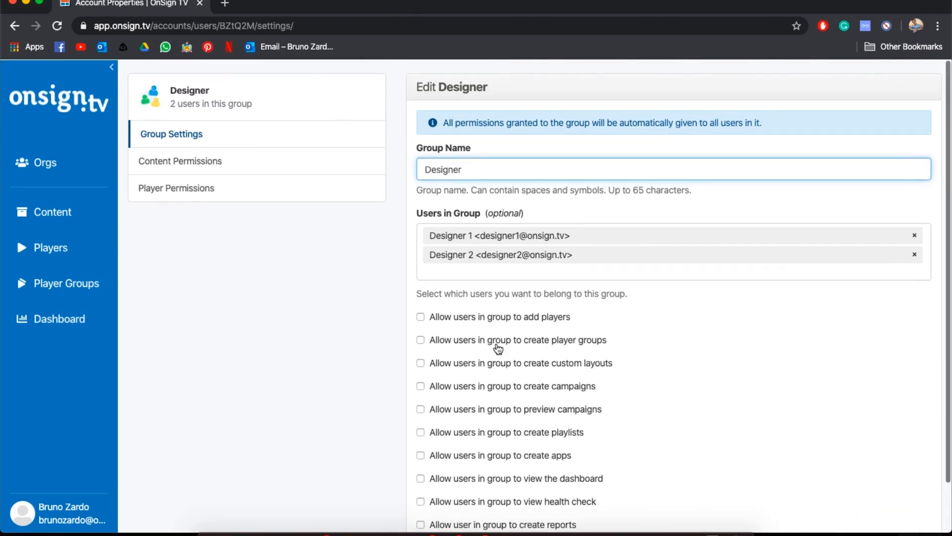
# Open the Designer group's content permissions and browse the folders and media available for sharing
pyautogui.click(208, 162)
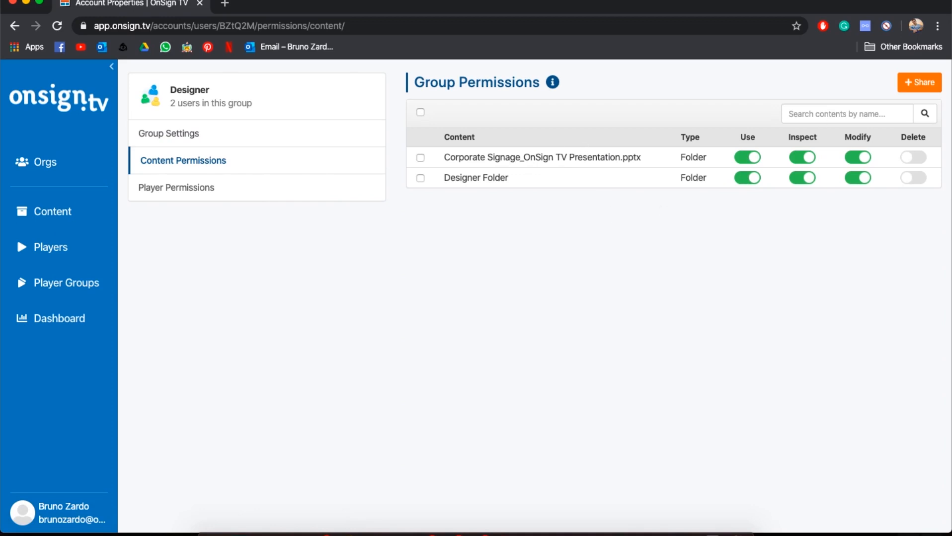
pyautogui.click(919, 82)
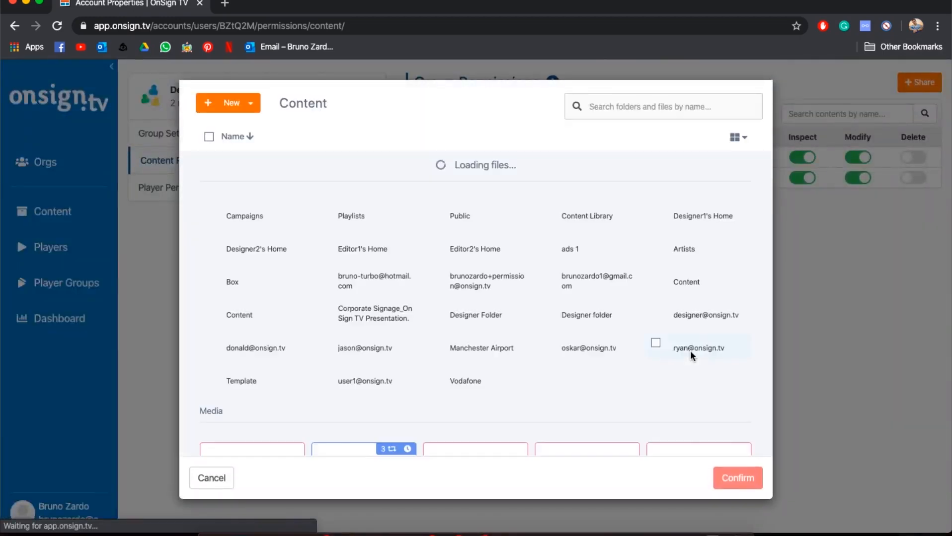
pyautogui.scroll(-3, 499, 377)
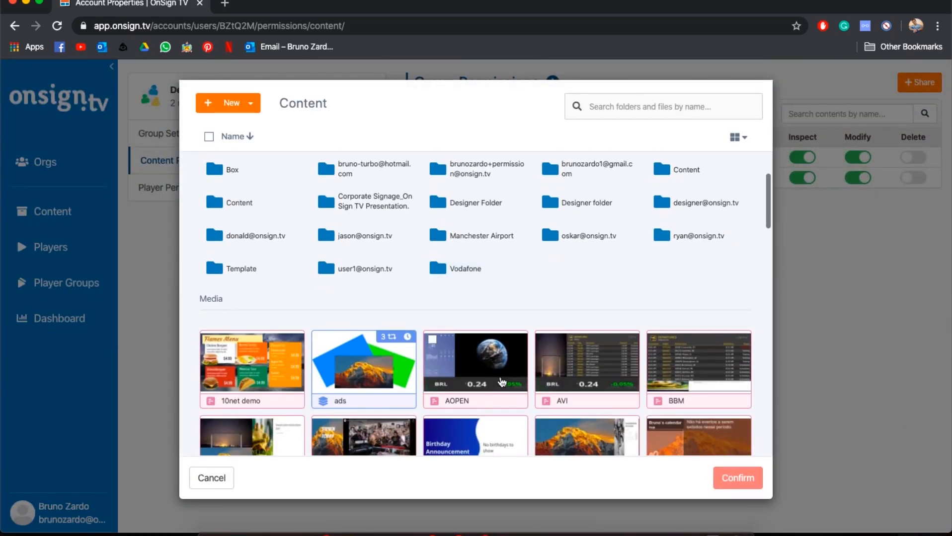
pyautogui.scroll(-2, 502, 380)
pyautogui.scroll(5, 501, 378)
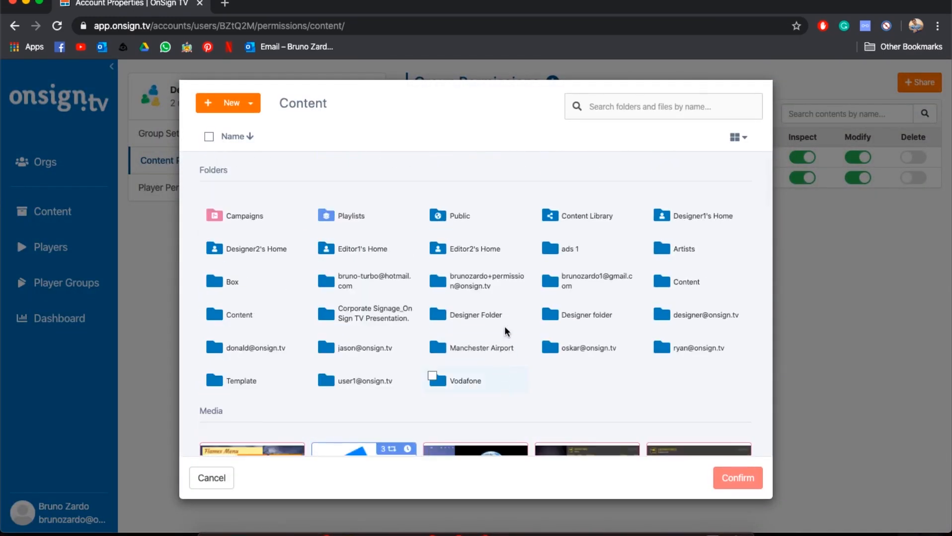
pyautogui.scroll(-3, 505, 333)
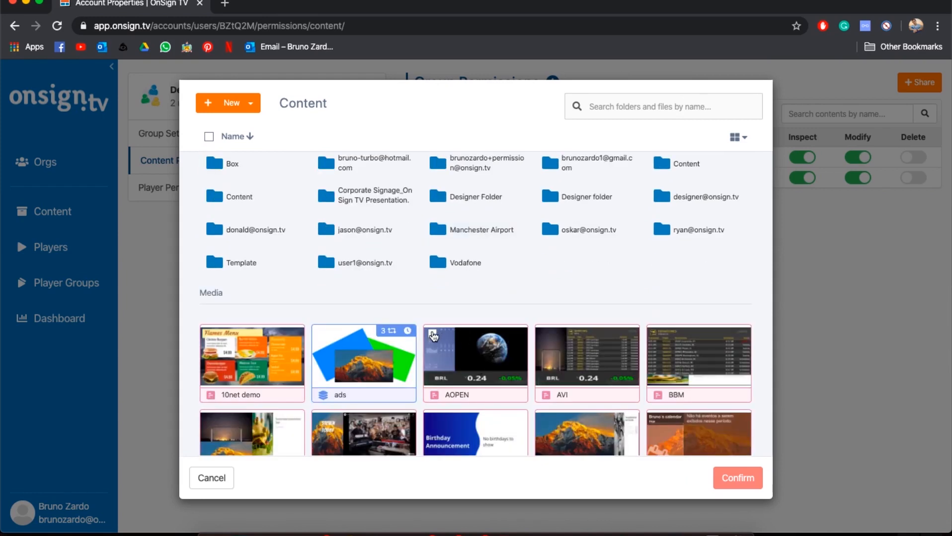
# Select the Designer folder, the ads 1 folder and the folder between them named with an e-mail address for sharing
pyautogui.click(432, 336)
pyautogui.scroll(2, 627, 252)
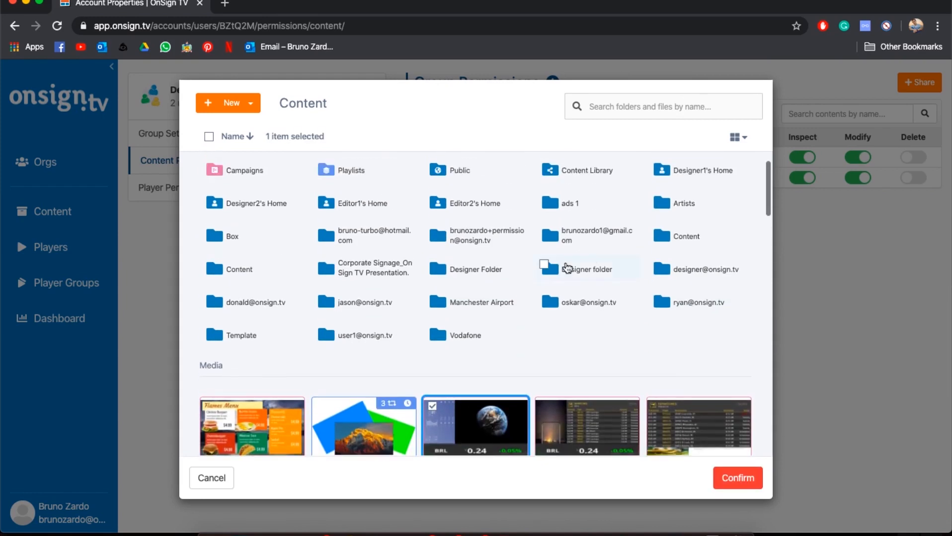
pyautogui.click(583, 246)
pyautogui.click(595, 267)
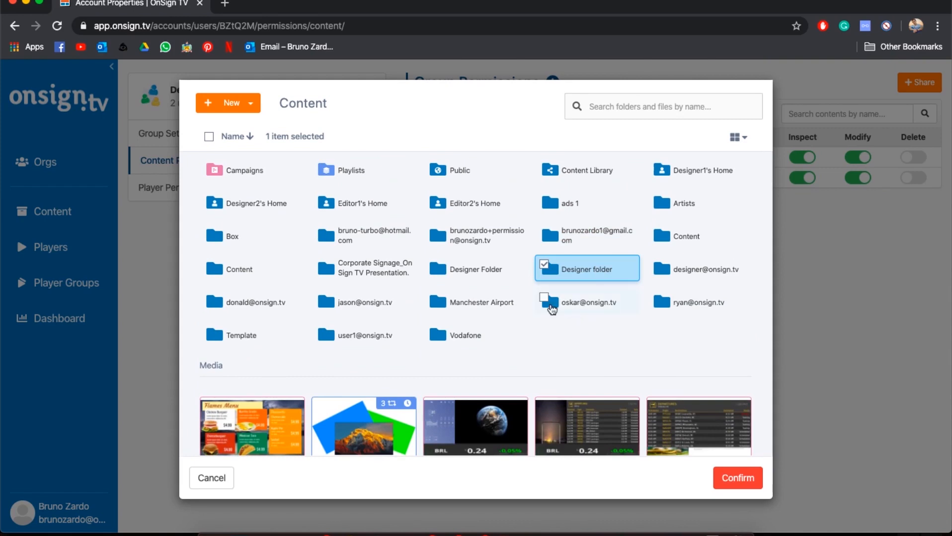
pyautogui.scroll(1, 422, 233)
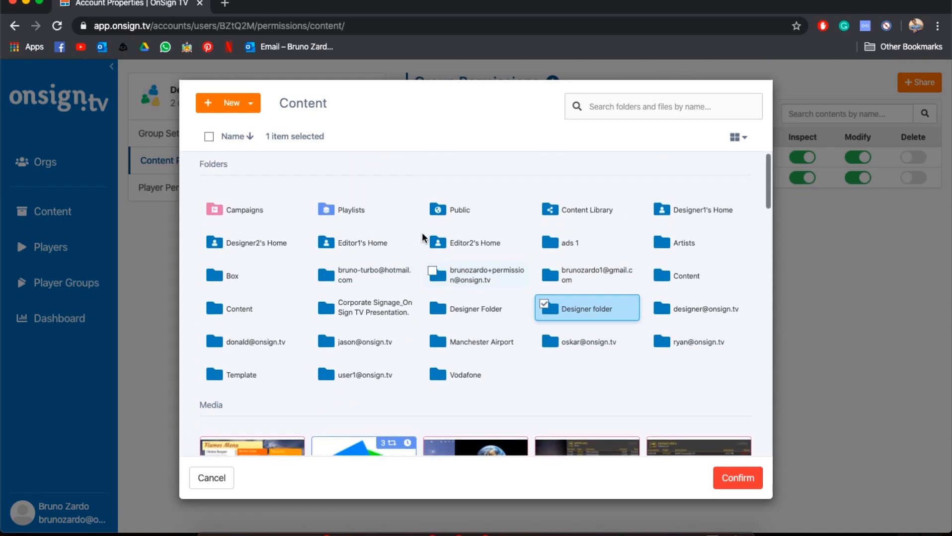
pyautogui.click(544, 272)
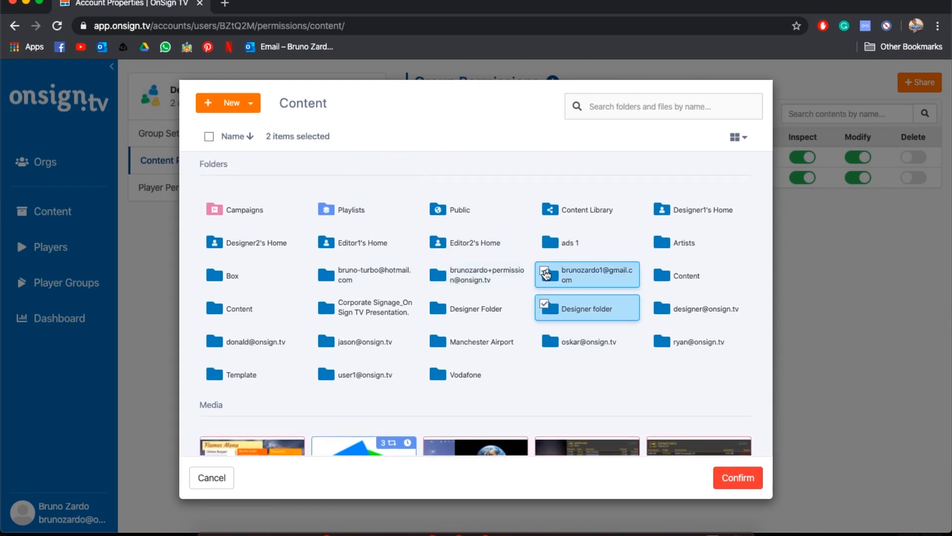
pyautogui.click(543, 241)
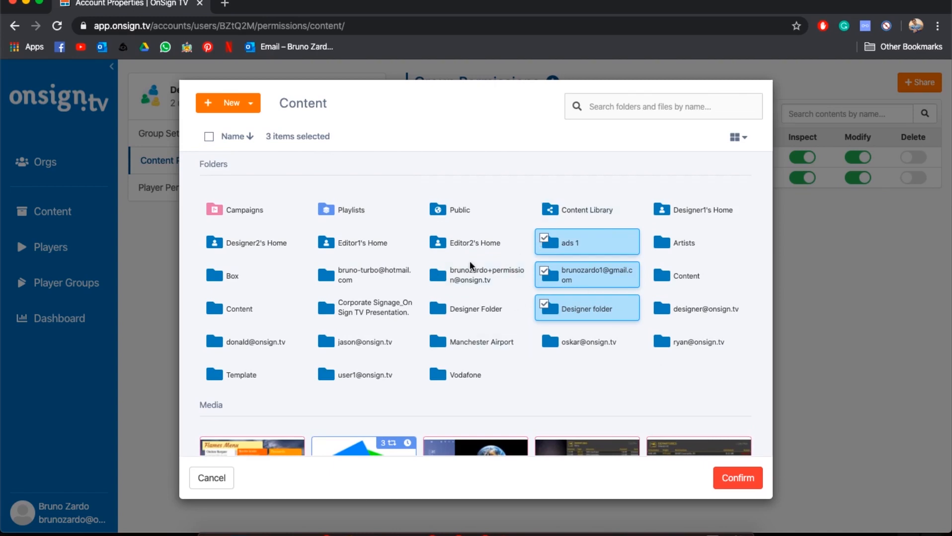
# Select all content on the page for sharing, look through the selection, and cancel the sharing dialog
pyautogui.click(209, 138)
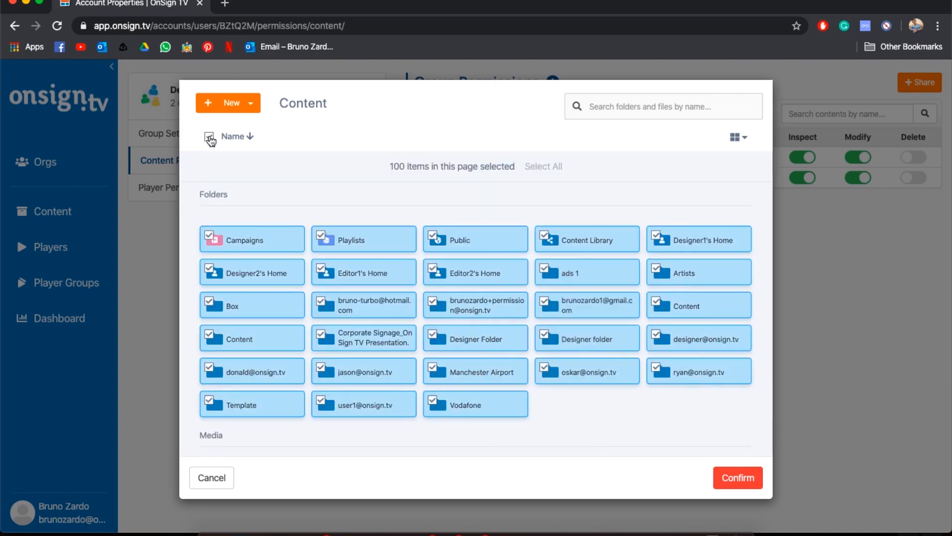
pyautogui.scroll(-10, 435, 393)
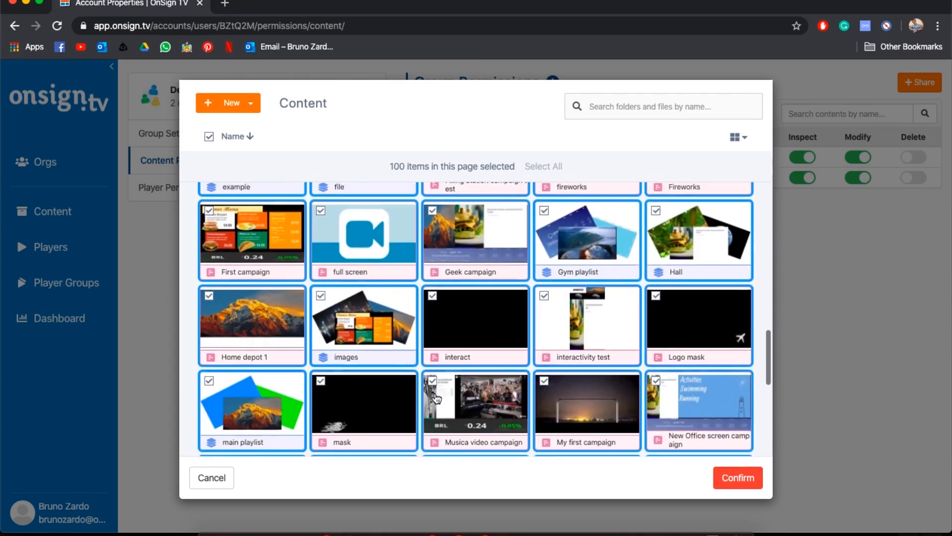
pyautogui.scroll(10, 436, 398)
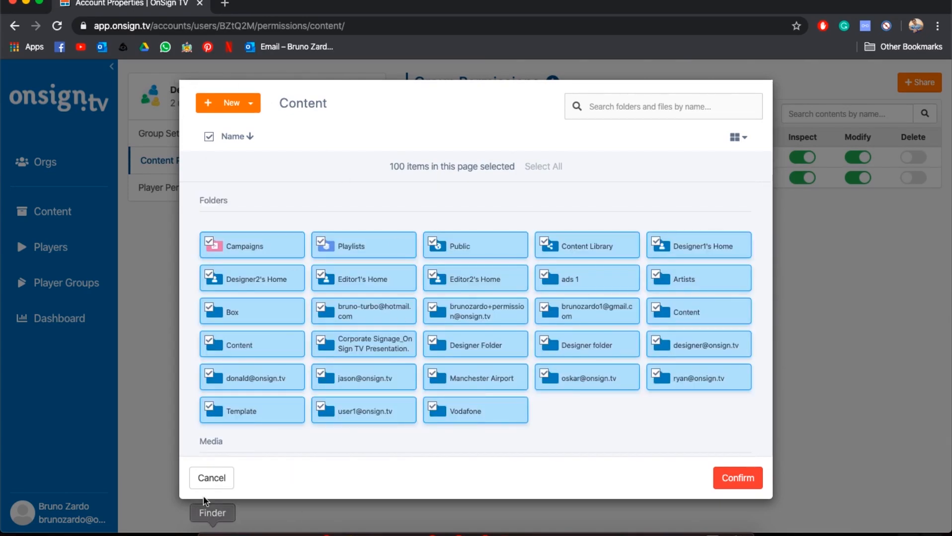
pyautogui.click(214, 482)
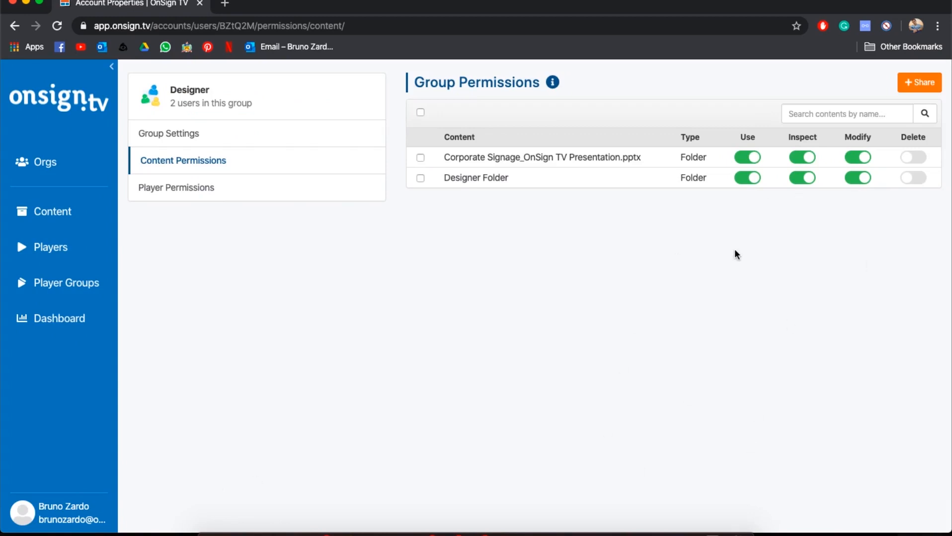
# Open the Designer group's player permissions and view the list of players that can be granted permission
pyautogui.click(802, 157)
pyautogui.click(251, 188)
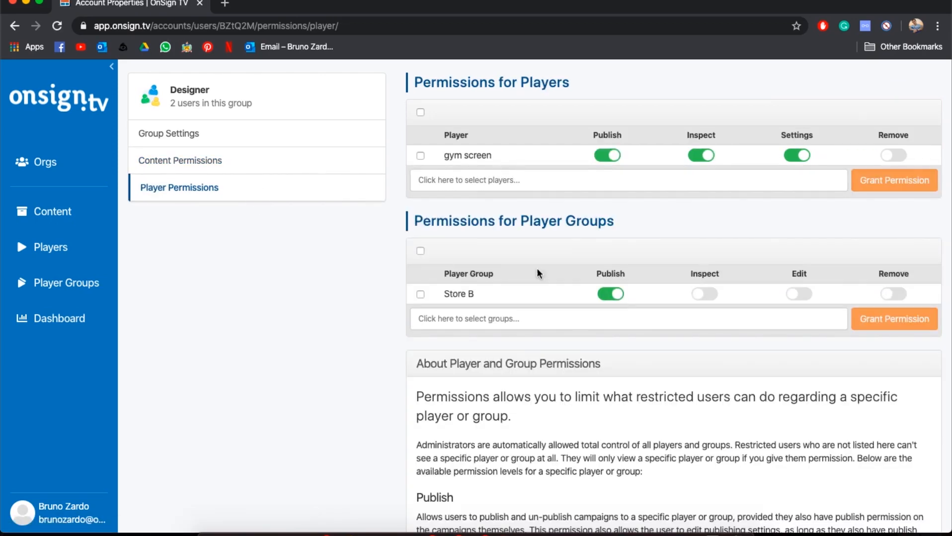
pyautogui.click(545, 188)
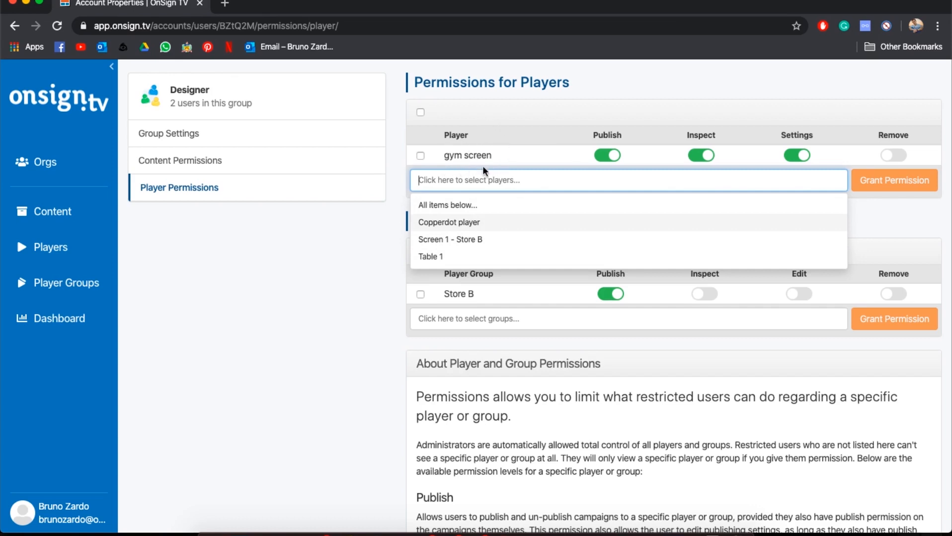
pyautogui.click(565, 131)
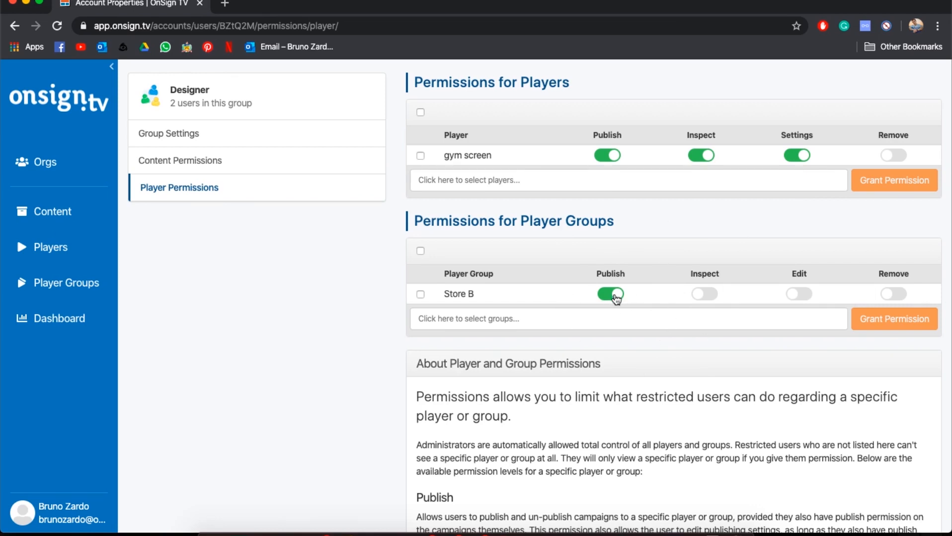
# Go to the account's content library
pyautogui.click(62, 227)
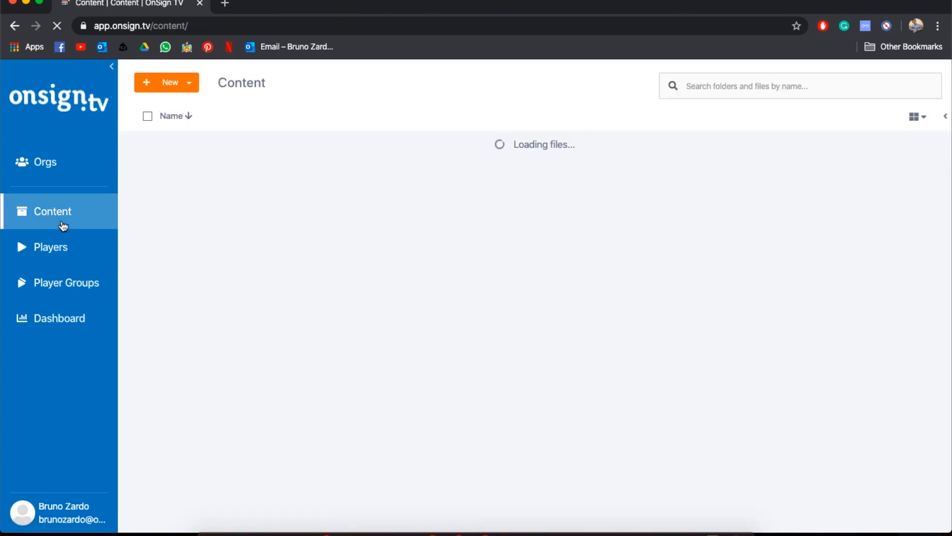